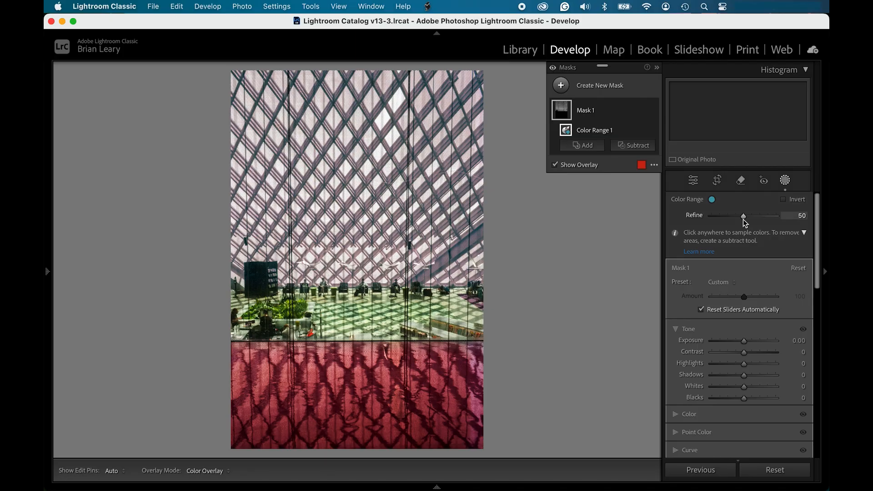
Set the teal Color Range mask's Refine to 38 and lower its exposure to −1.18
left_click_drag(743, 219, 757, 219)
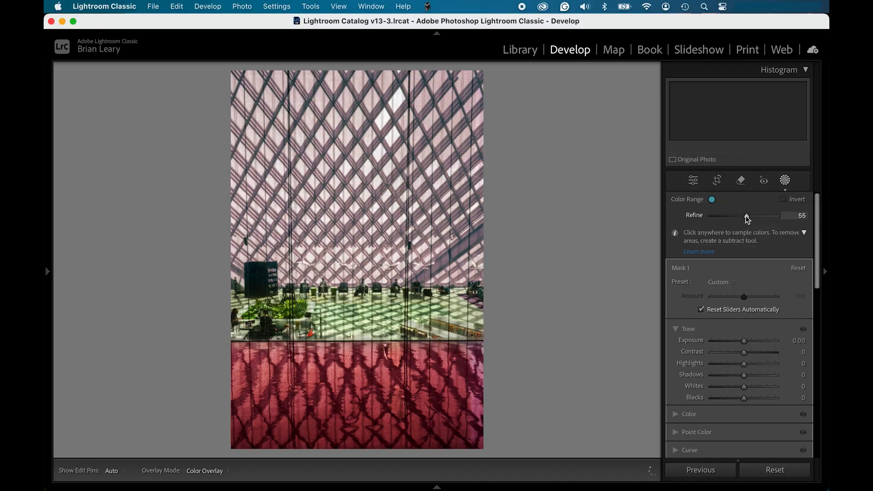
left_click_drag(746, 216, 736, 215)
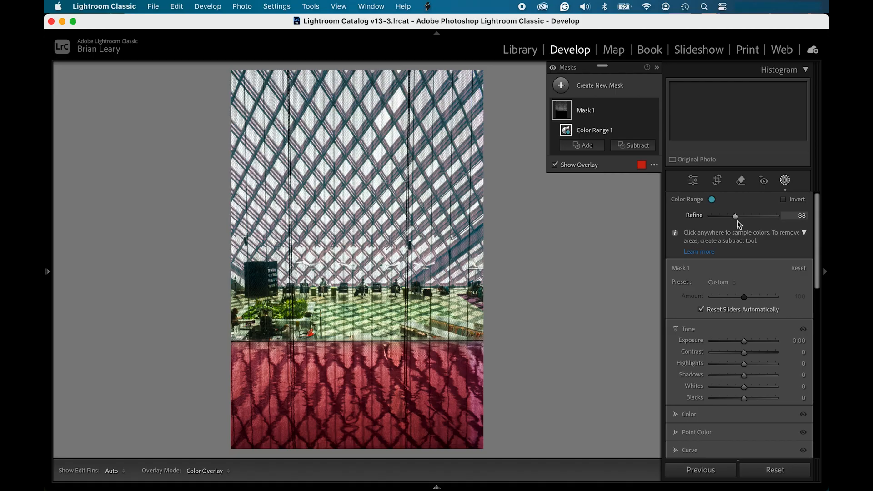
left_click_drag(743, 339, 733, 340)
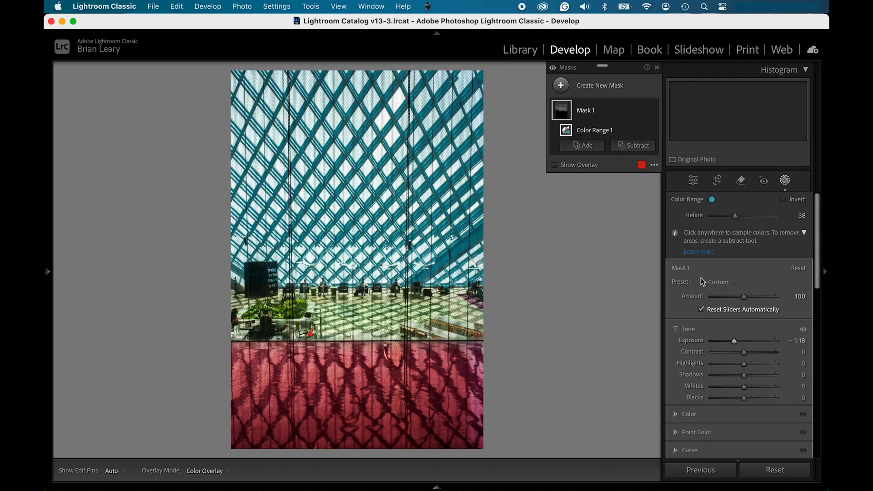
Add a new Color Range mask sampled from the red reflective surface and set its Refine to 35
left_click(563, 86)
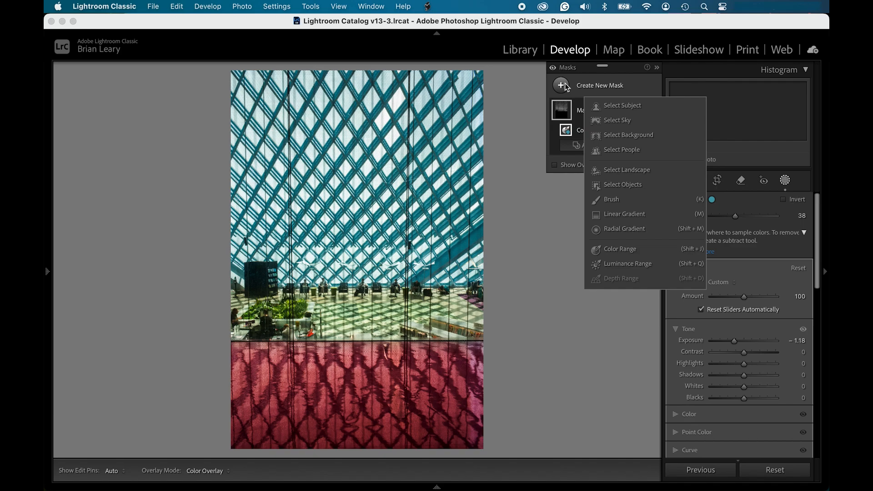
left_click(638, 248)
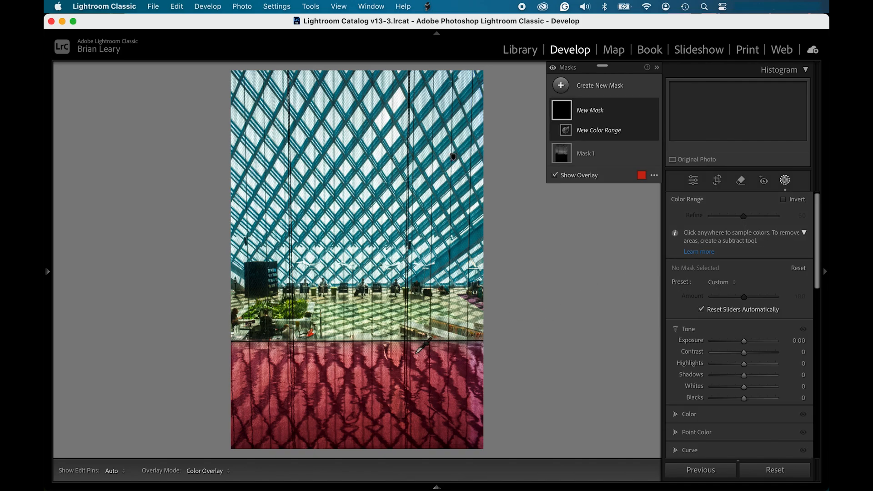
left_click(359, 376)
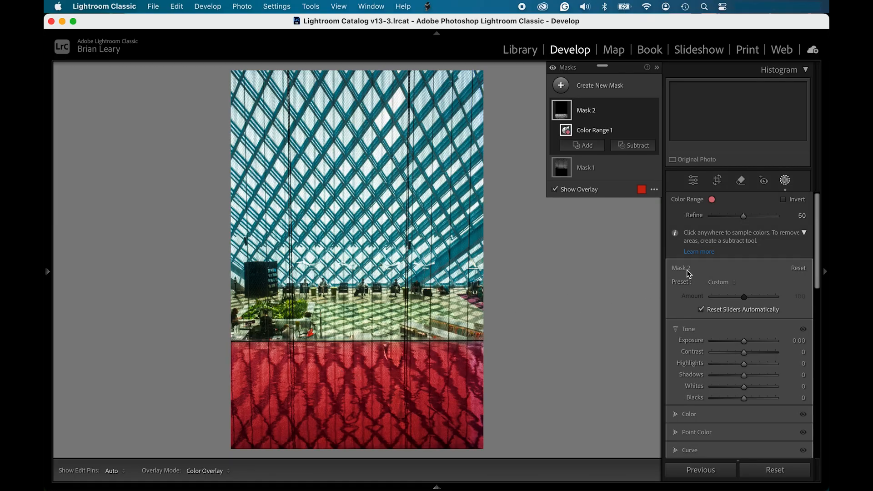
left_click(744, 217)
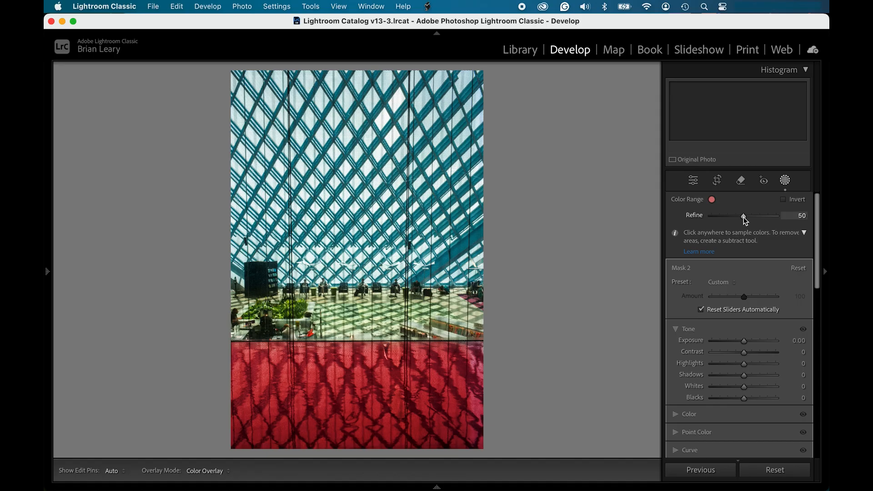
left_click_drag(744, 216, 734, 218)
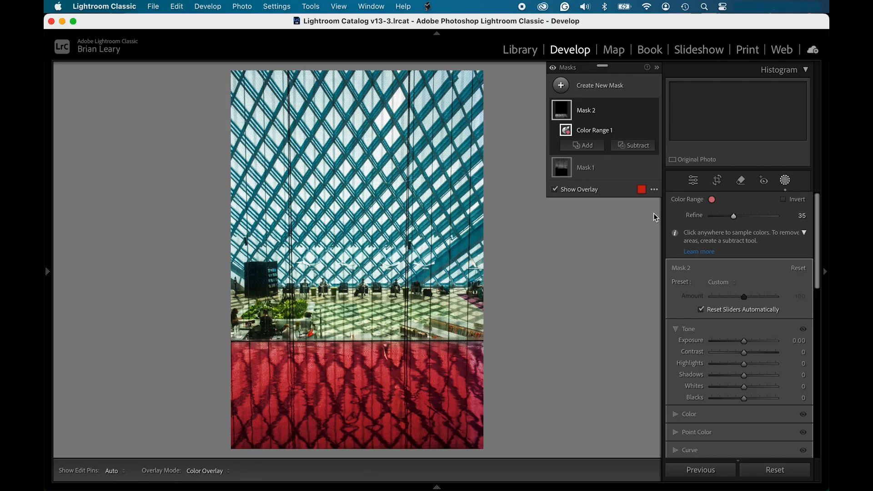
Change the mask overlay color from the color spectrum to yellow
left_click(641, 189)
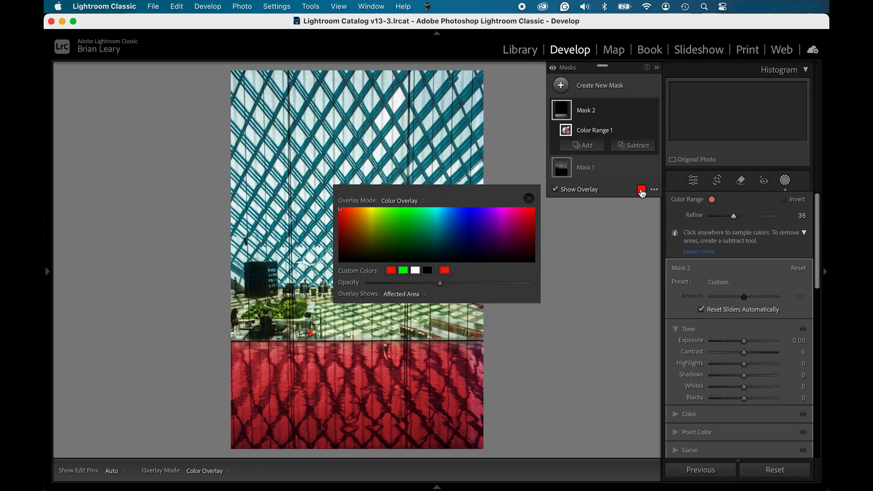
left_click(373, 208)
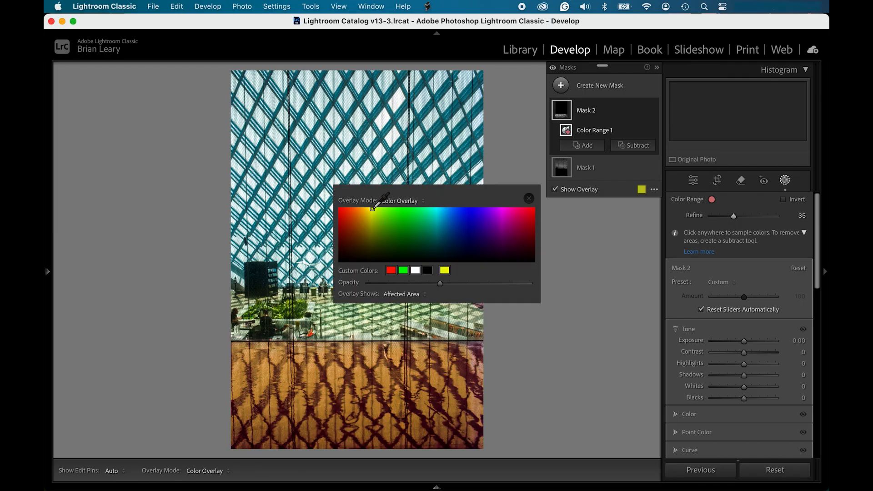
left_click(529, 199)
Set the red surface mask's Refine to 27 and lower its exposure to −0.61
left_click_drag(729, 214, 752, 217)
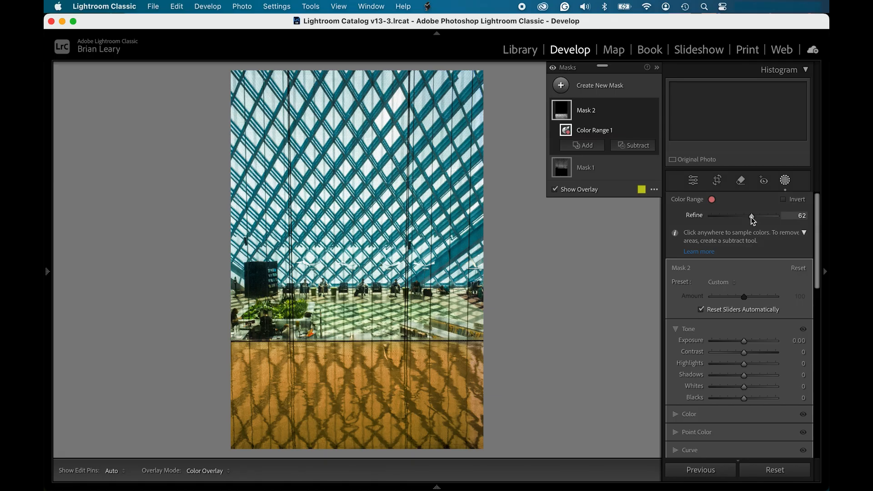
left_click_drag(752, 217, 729, 216)
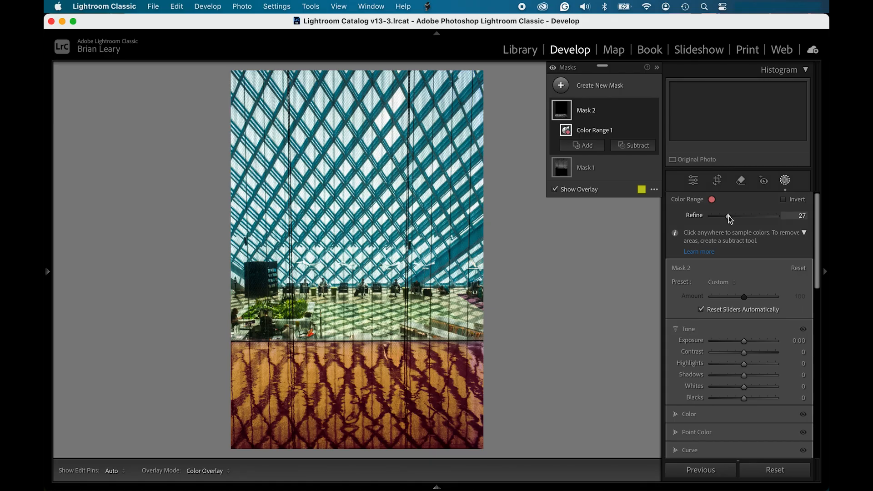
left_click_drag(744, 342, 741, 342)
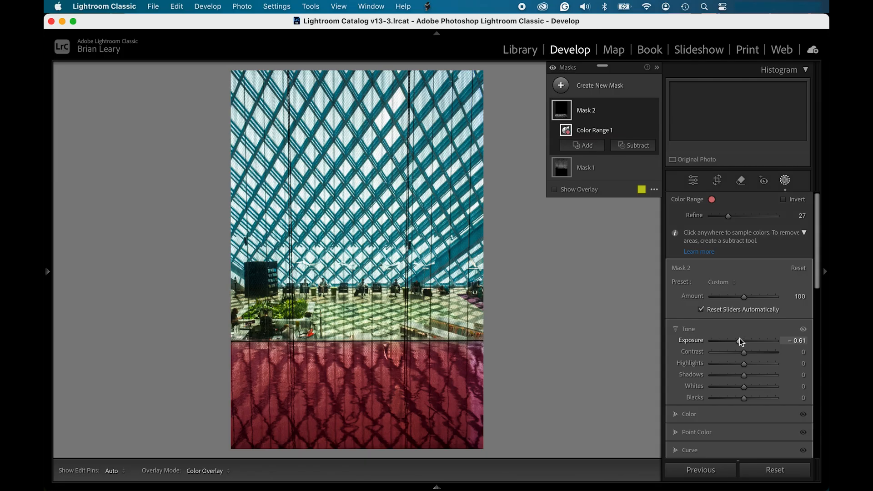
Switch to the second photo in the collection, the sunset with the minaret, and add a Sky mask
mouse_move(436, 487)
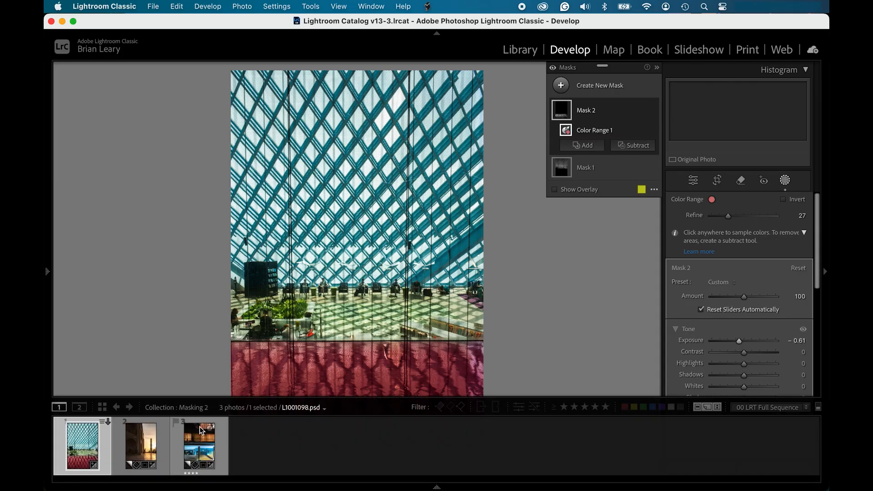
left_click(148, 446)
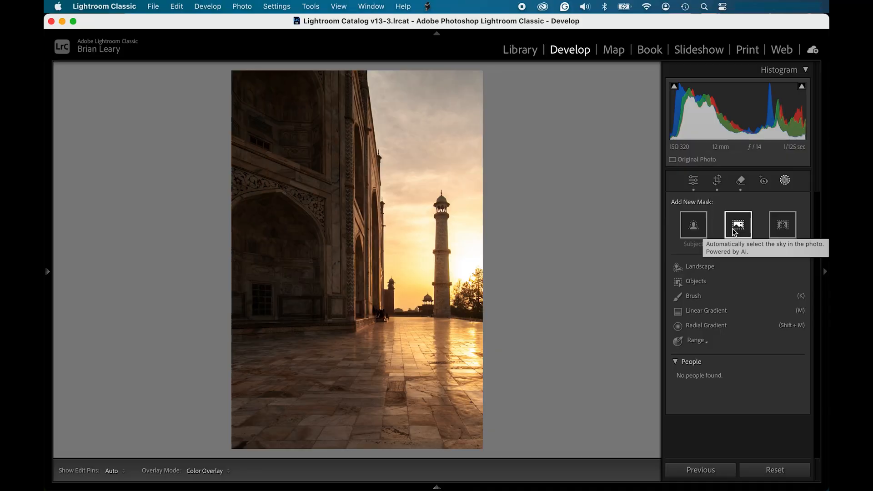
left_click(737, 229)
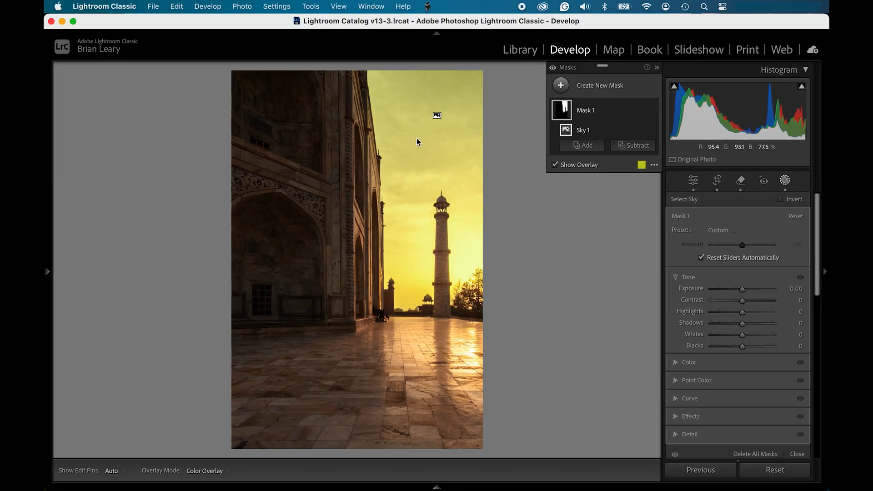
Change the mask overlay color back to red
left_click(641, 165)
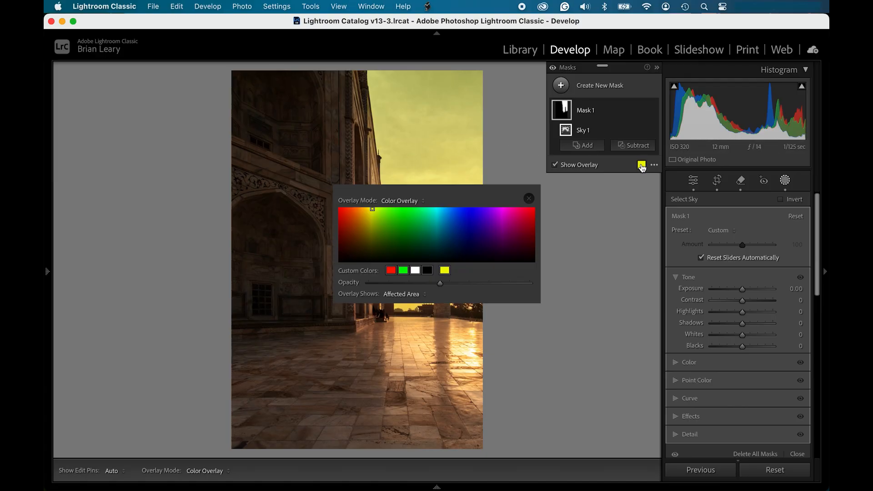
left_click(532, 210)
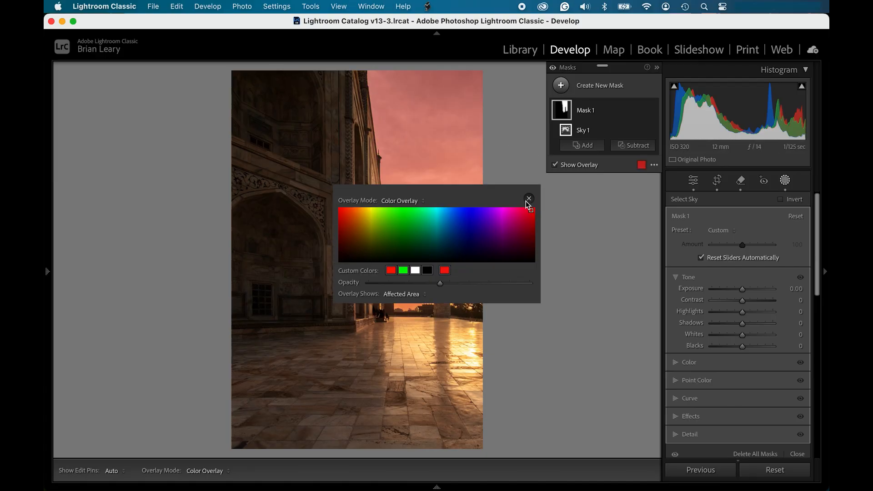
left_click(529, 199)
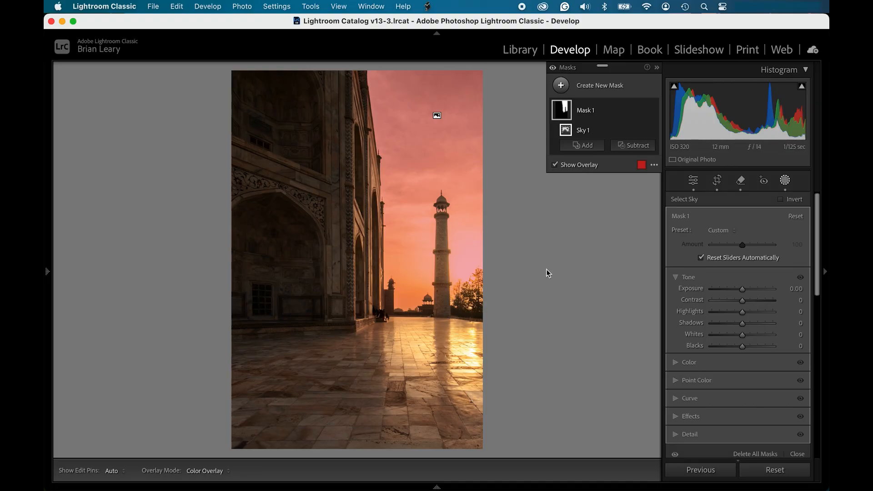
Delete the Sky mask and replace it with a Luminance Range mask sampled from the bright sky beside the minaret
left_click(645, 111)
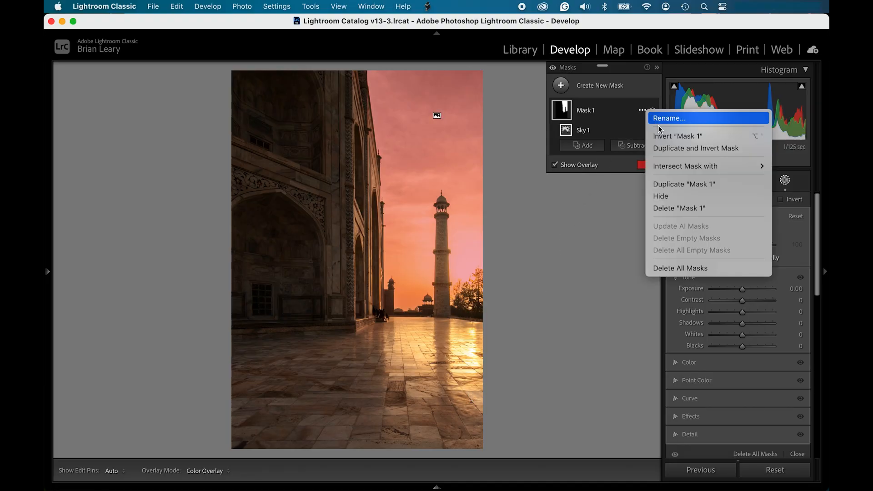
left_click(681, 208)
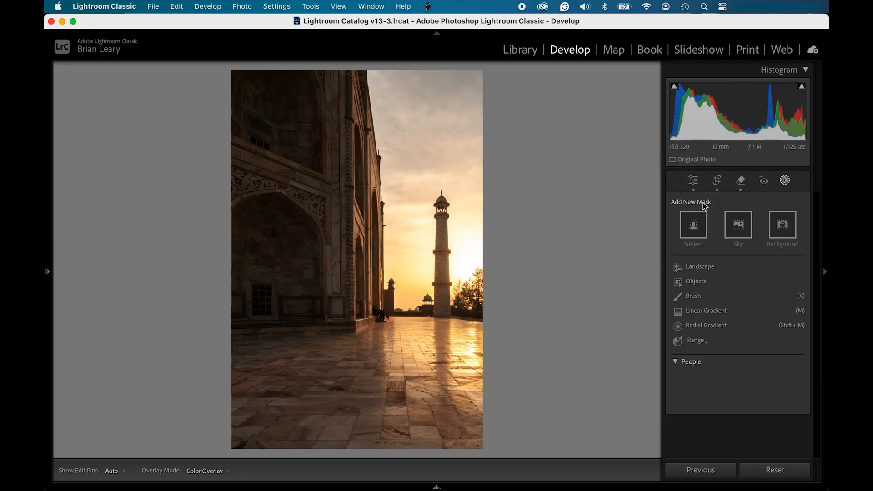
left_click(709, 342)
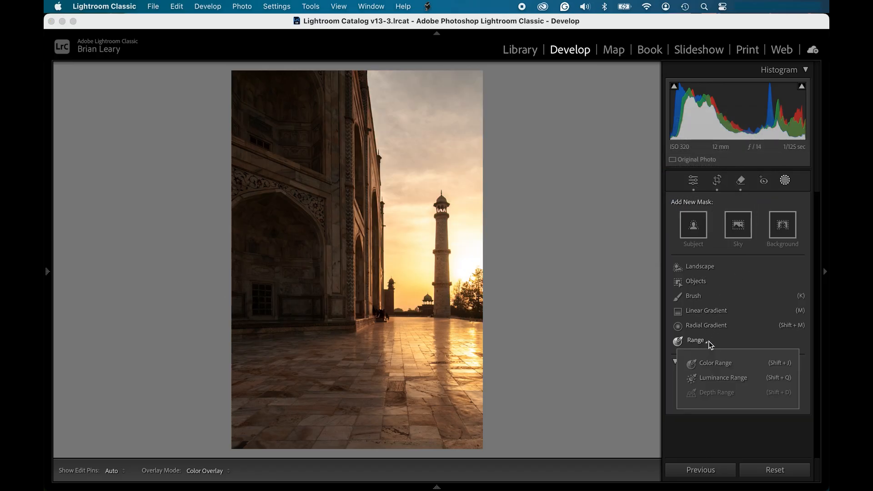
left_click(739, 381)
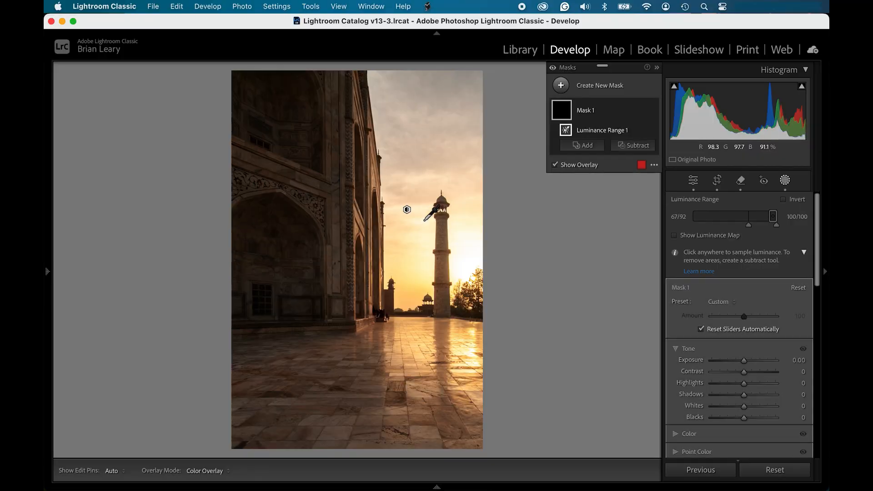
left_click(425, 221)
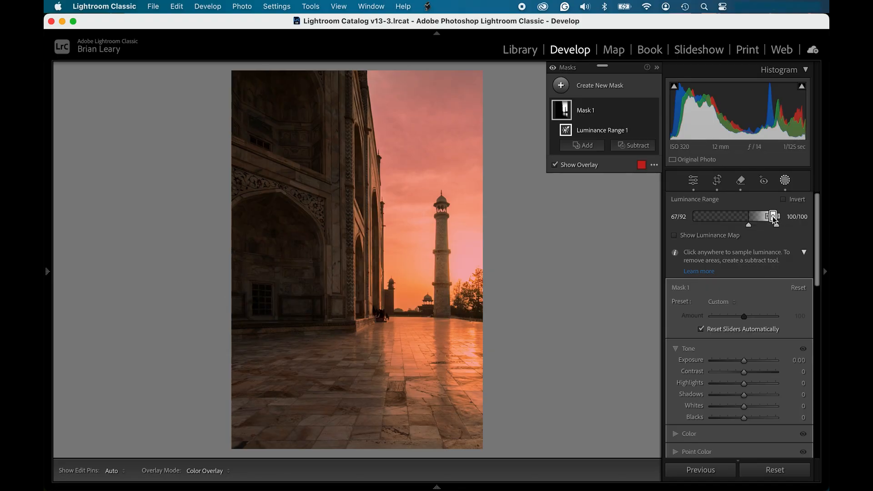
Shift the mask's luminance range down to end at 88/88 and set its lower limits to 54/64
left_click_drag(775, 221, 764, 220)
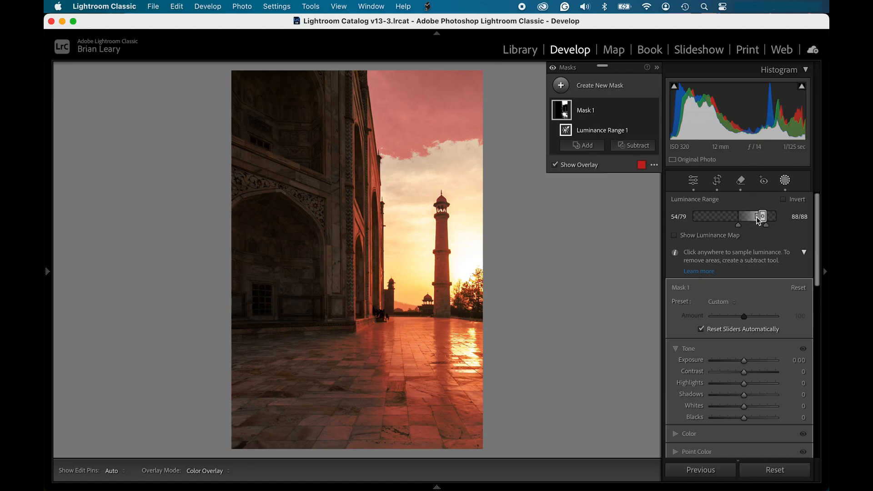
left_click(759, 218)
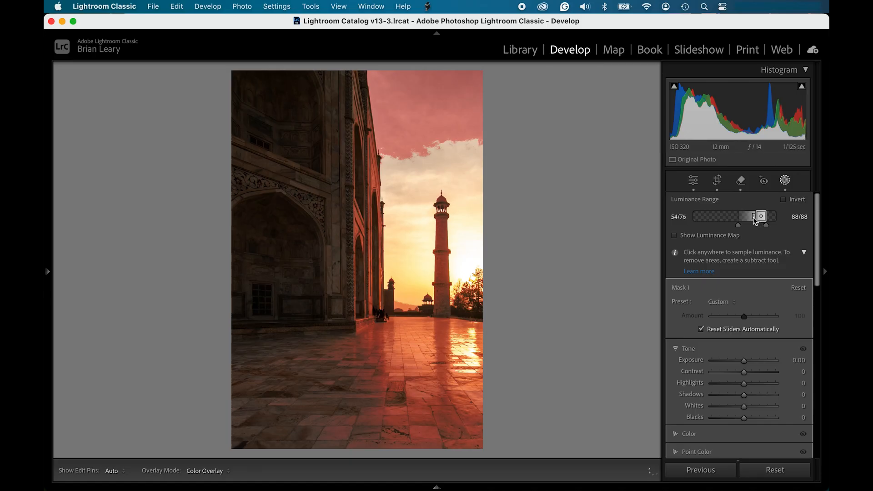
left_click_drag(754, 218, 747, 221)
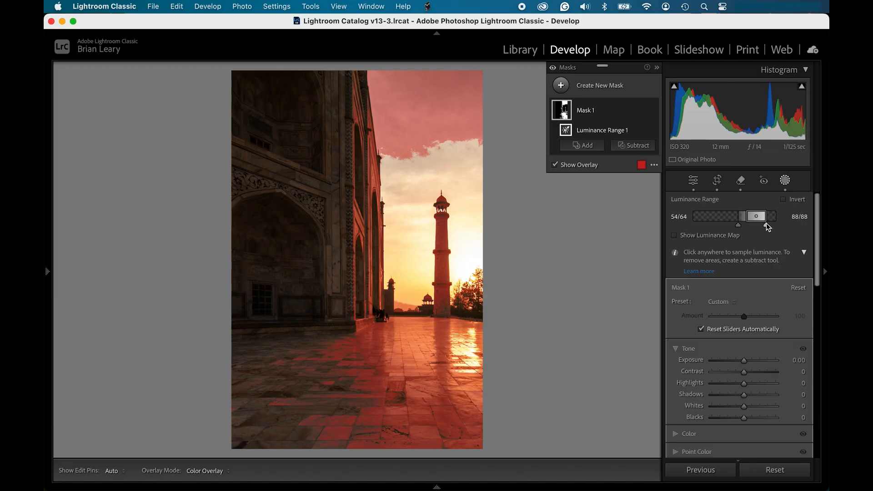
Try different upper falloff limits for the luminance range and set the upper end to 88/100
left_click_drag(767, 229, 773, 228)
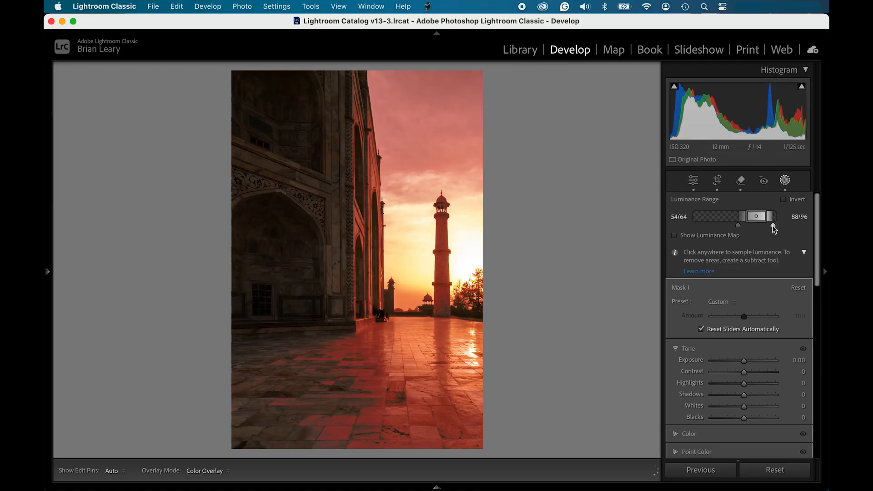
left_click_drag(773, 226, 777, 226)
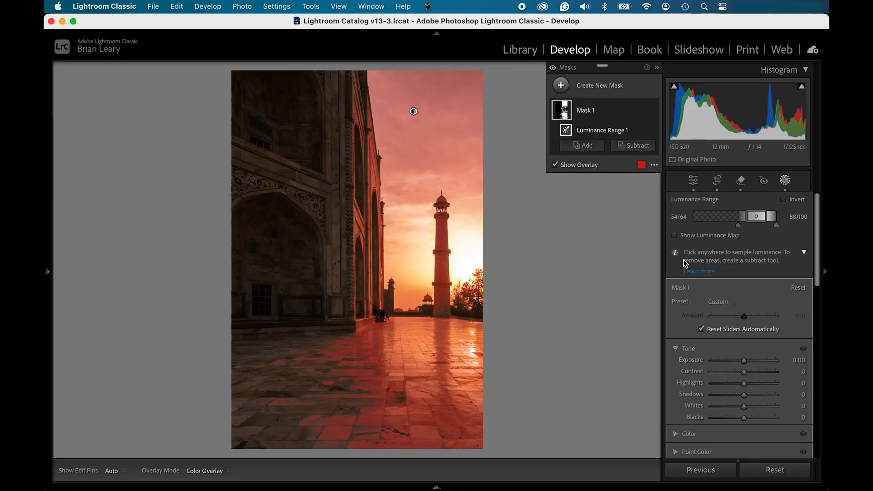
left_click_drag(777, 225, 768, 227)
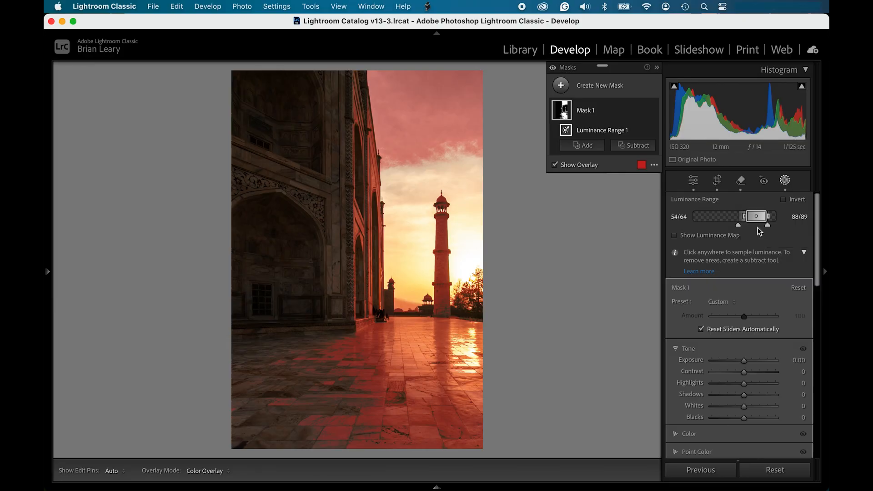
left_click_drag(768, 225, 779, 224)
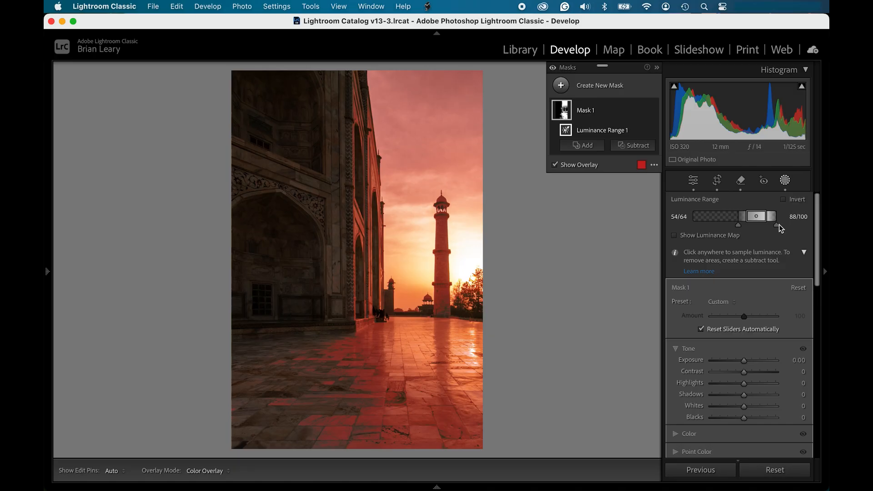
Set the luminance range to 64/80 and 98/100, and lower the mask's highlights to −24
left_click_drag(757, 217, 767, 219)
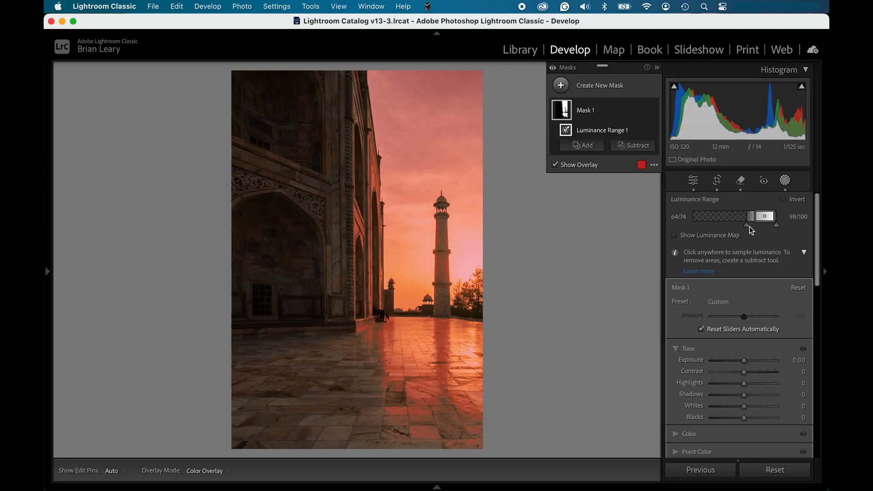
left_click_drag(753, 216, 758, 220)
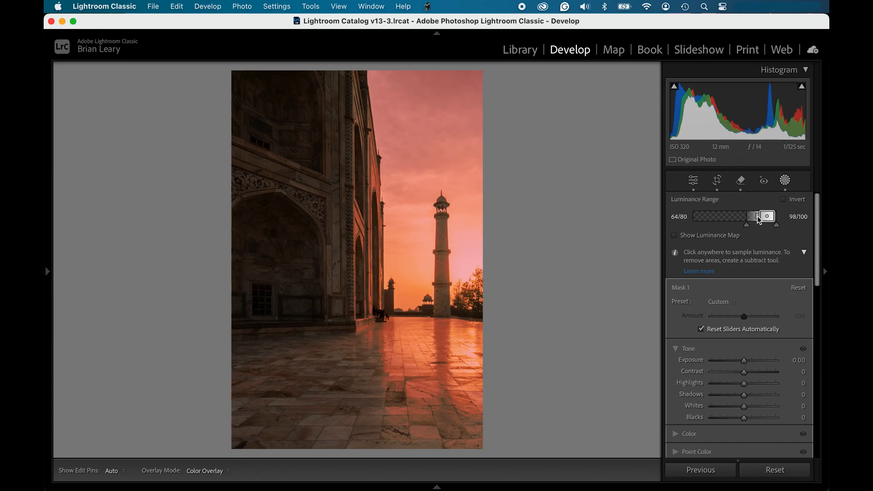
left_click_drag(759, 220, 747, 226)
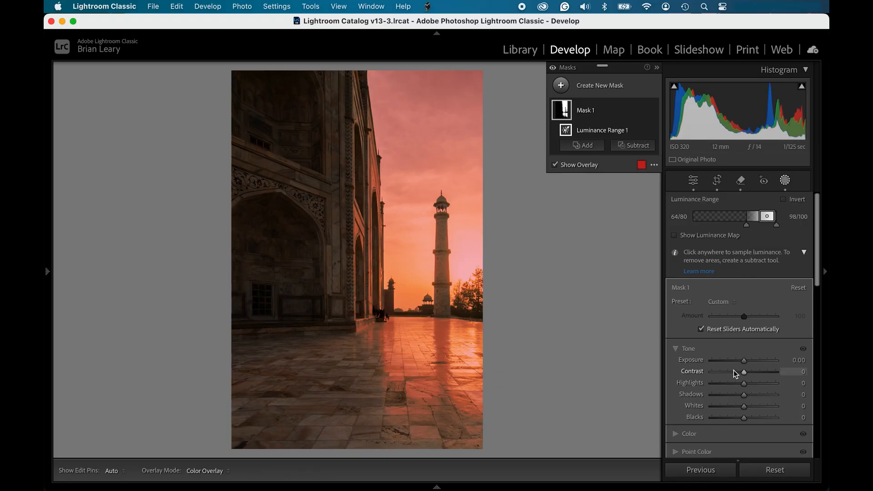
left_click_drag(742, 384, 735, 384)
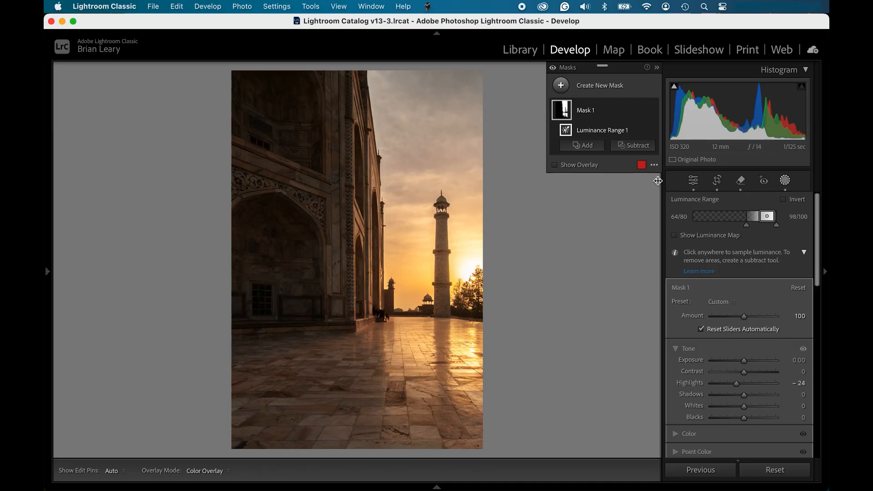
Compare the minaret photo with and without the Luminance Range mask's adjustment
left_click(652, 110)
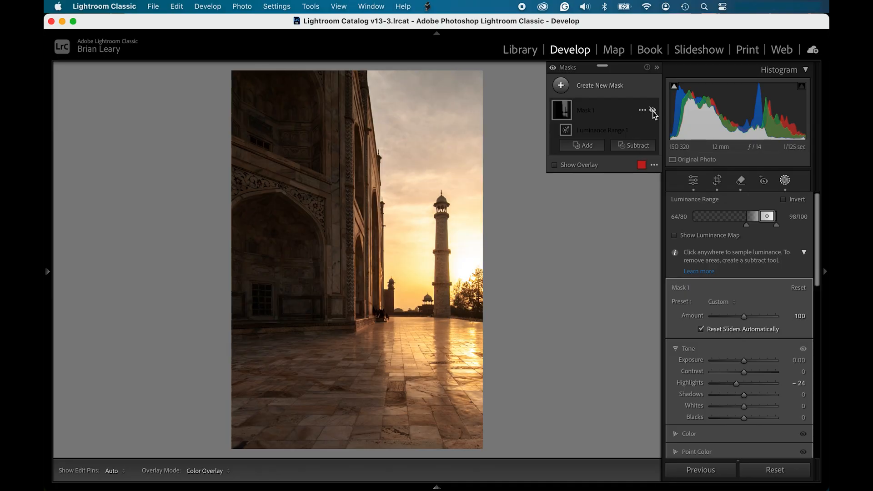
left_click(653, 110)
left_click(653, 110)
left_click(652, 111)
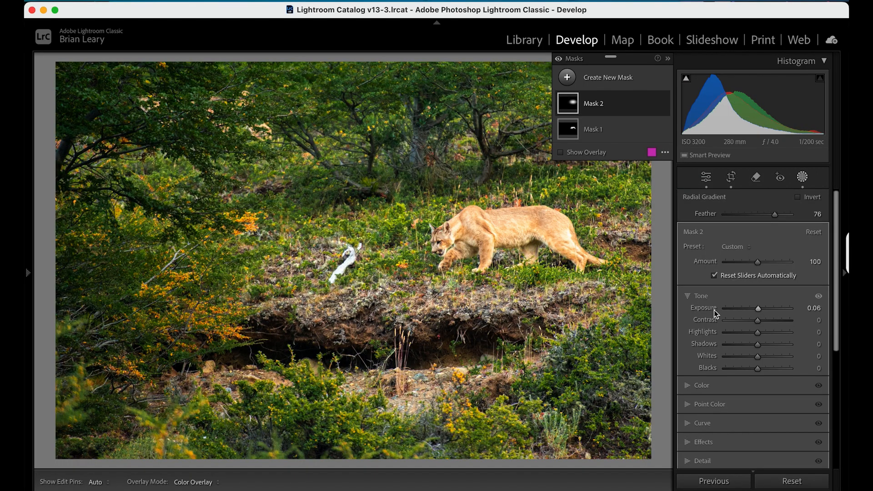
Invert the puma photo's radial mask so it covers the surroundings, and lower its exposure slightly
left_click(653, 103)
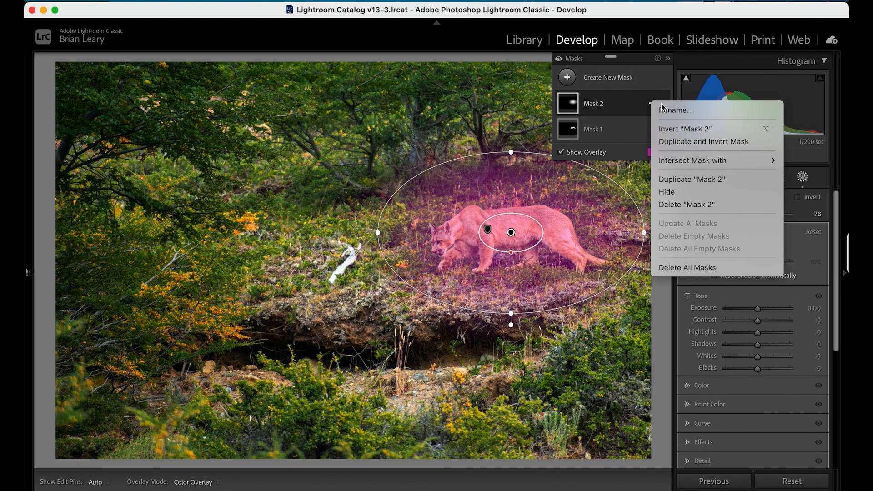
left_click(682, 129)
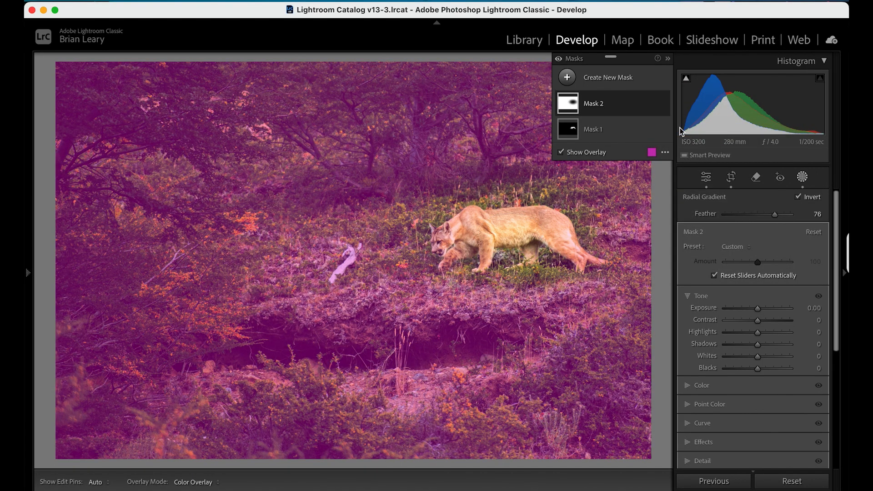
left_click_drag(757, 308, 756, 311)
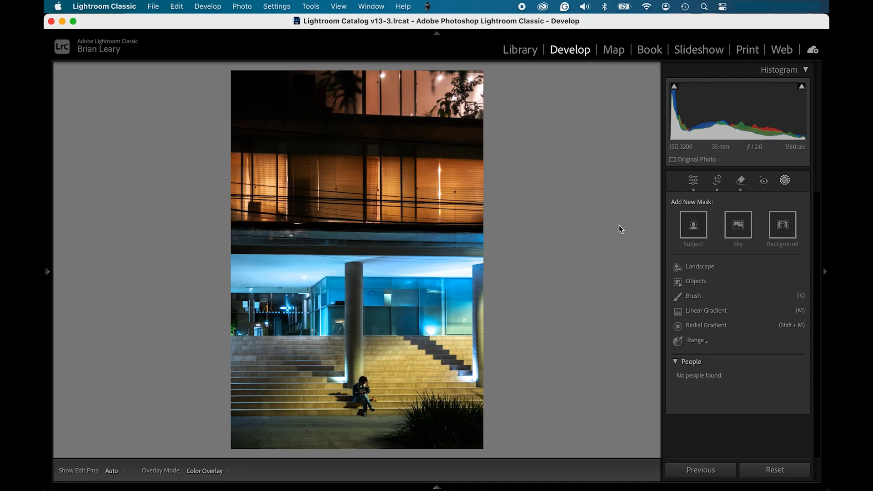
Add a radial gradient mask around the seated figure on the steps, tilt it up towards the upper right, and recenter it
left_click(707, 326)
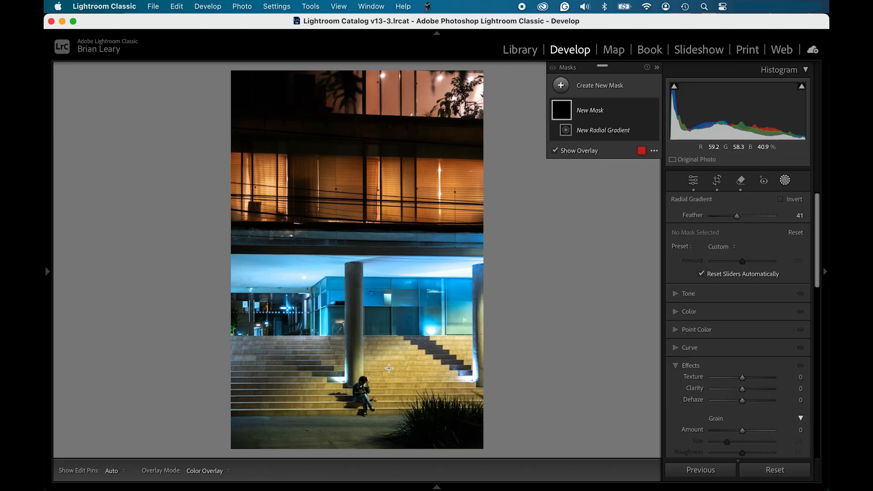
left_click_drag(329, 421, 361, 393)
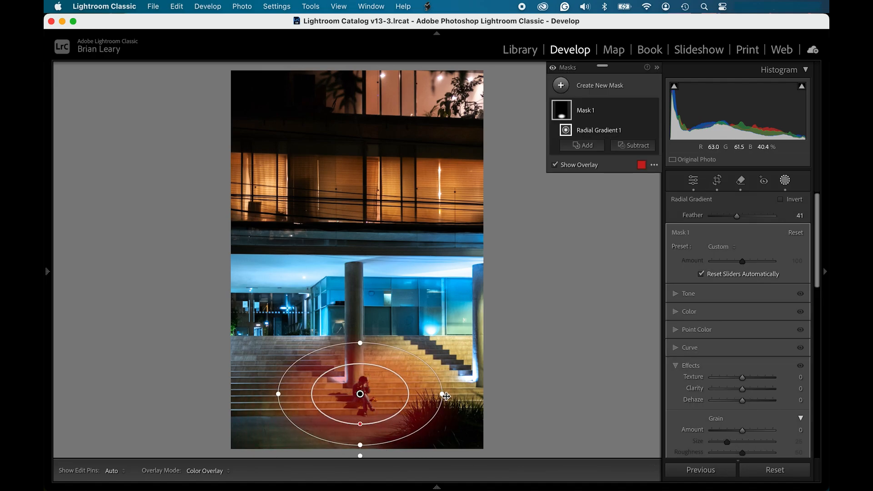
left_click_drag(446, 395, 436, 340)
left_click_drag(359, 394, 367, 390)
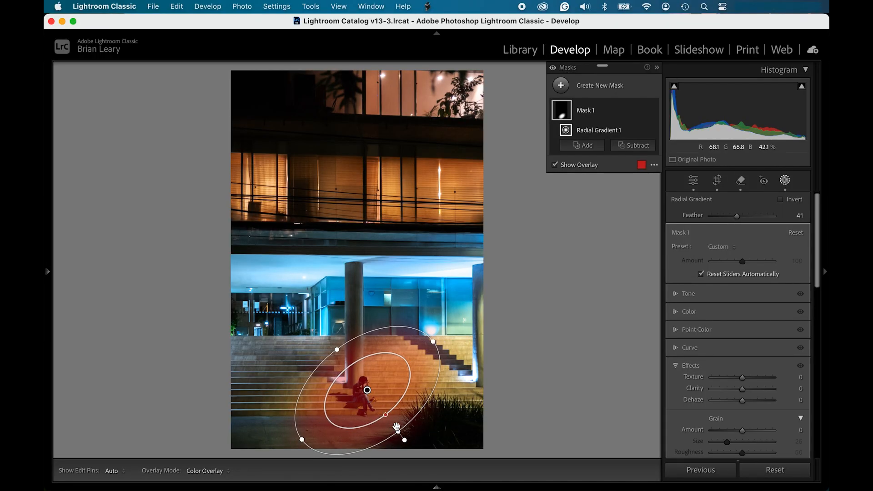
Raise the radial mask's exposure slightly and set its clarity to 13
left_click(676, 294)
left_click_drag(742, 306, 746, 353)
left_click(677, 434)
left_click_drag(741, 389, 747, 391)
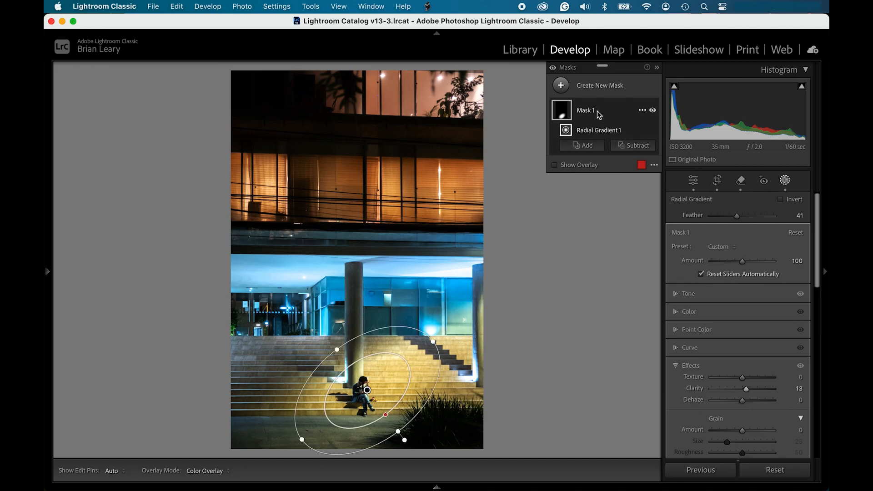
Intersect the radial mask with an object selection brushed over the seated figure, and show the mask overlay
left_click(642, 111)
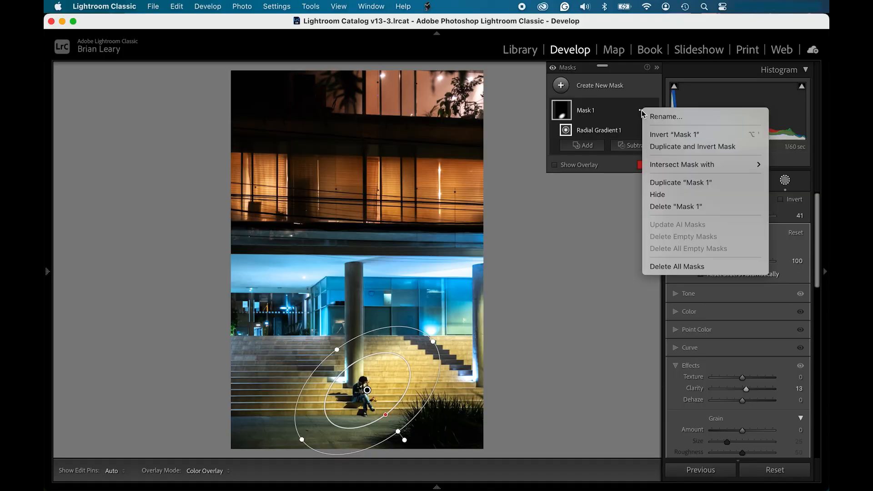
mouse_move(676, 165)
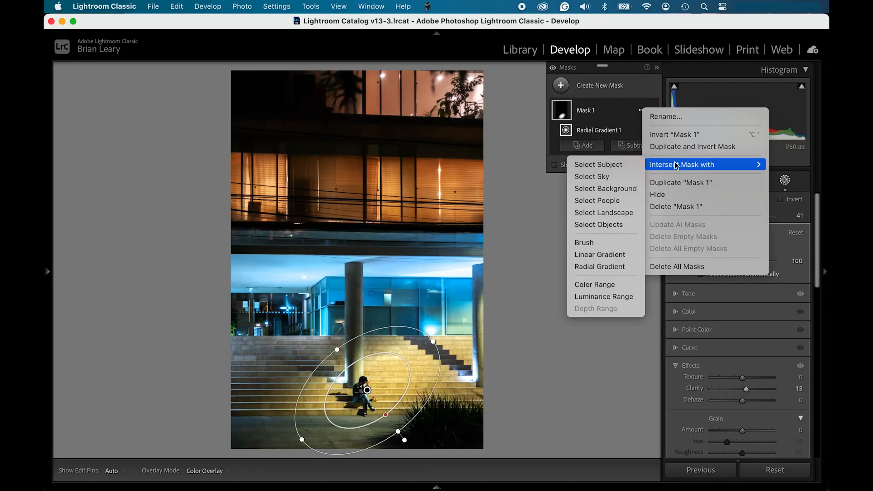
left_click(618, 225)
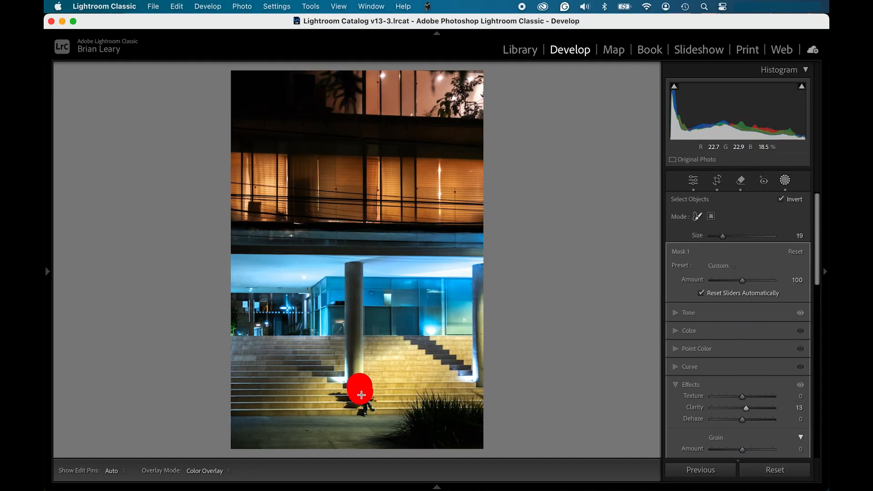
left_click_drag(361, 394, 367, 412)
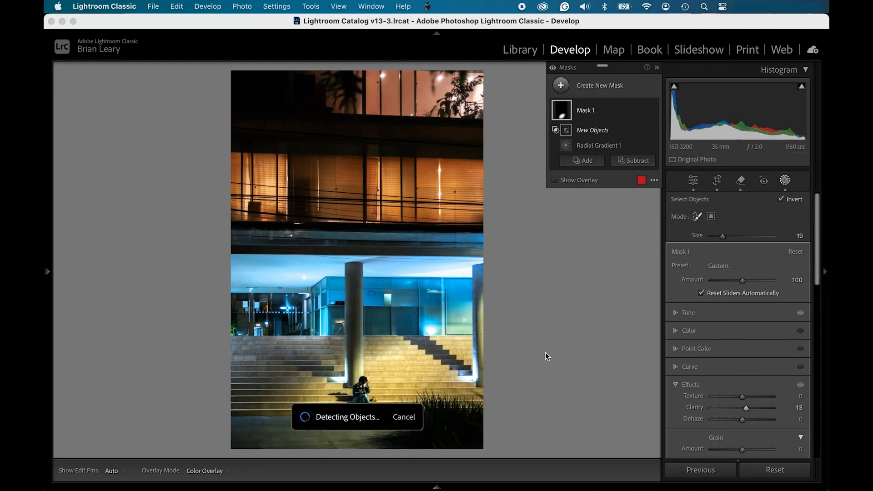
left_click(554, 180)
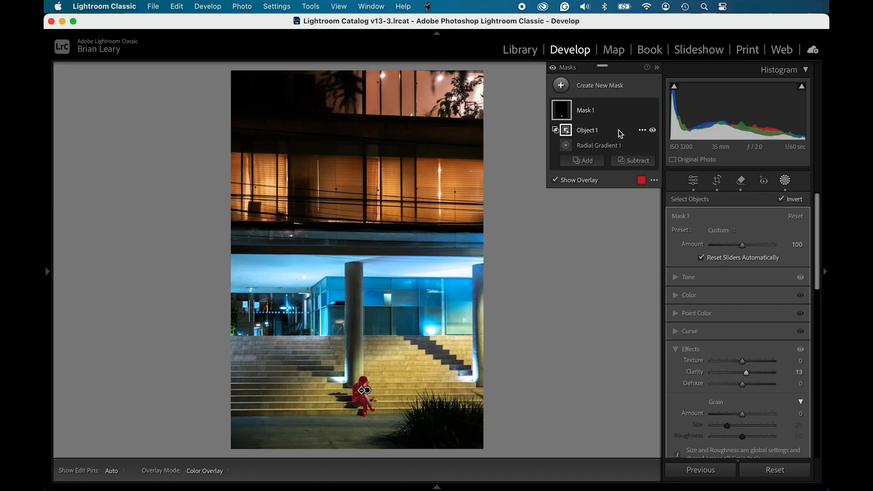
Turn off inversion of the intersected object selection so the figure is excluded from the mask, and hide the overlay
left_click(642, 130)
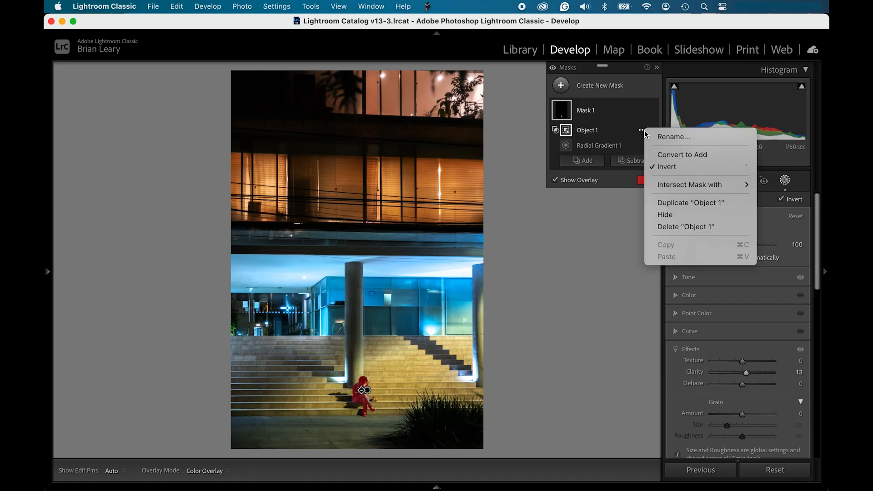
left_click(665, 166)
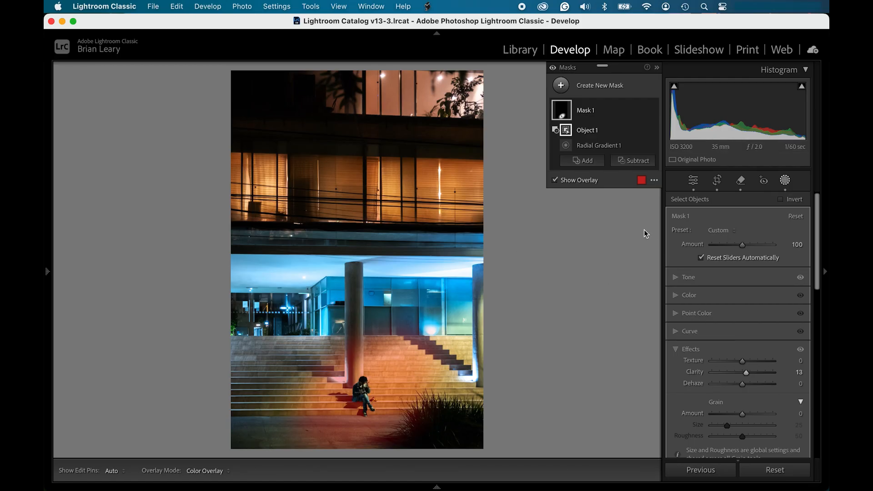
left_click(557, 181)
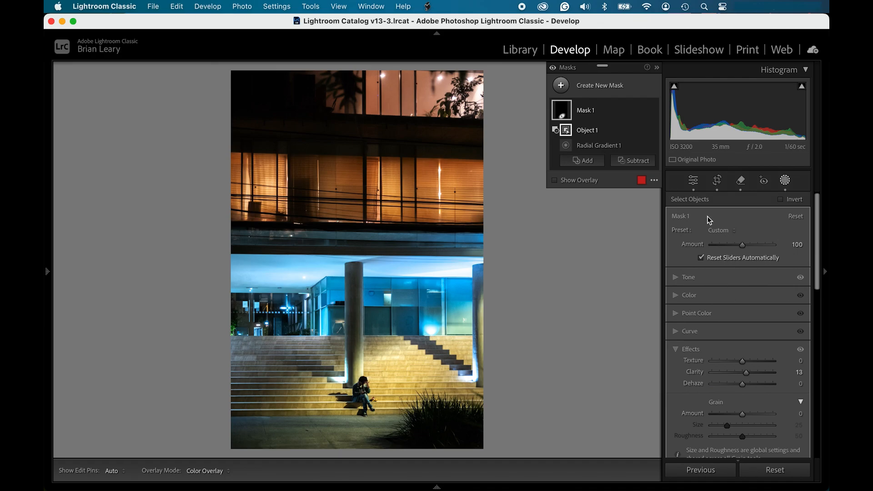
Compare the night photo with and without the intersected mask's adjustments
mouse_move(599, 108)
left_click(653, 110)
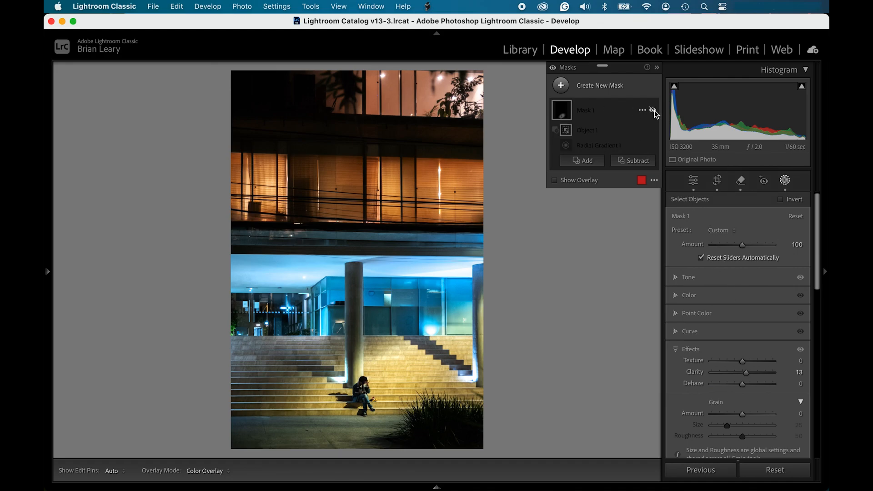
left_click(653, 111)
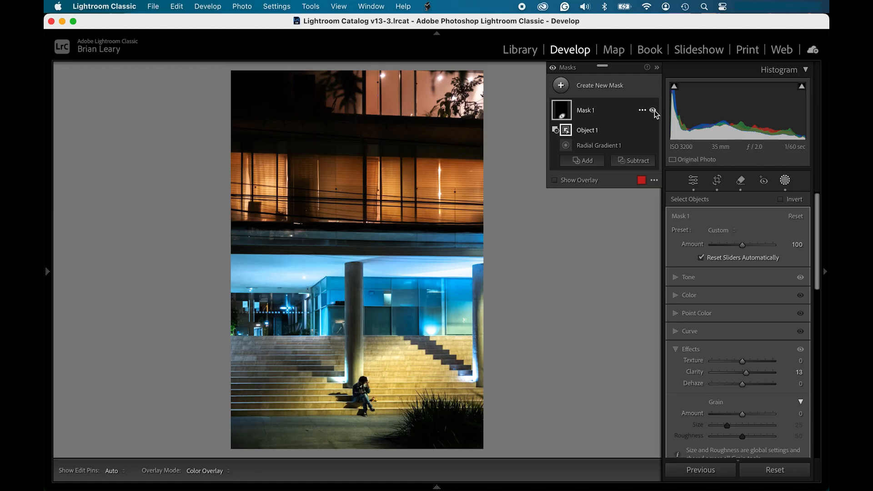
left_click(653, 111)
left_click(653, 111)
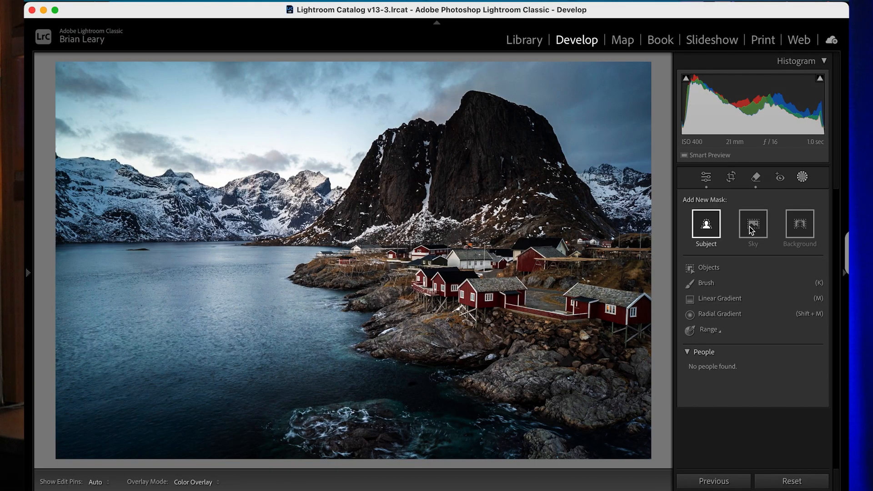
Add a Sky mask to the fjord photo and draw a separate linear gradient mask fading from the photo's left edge towards its middle
left_click(751, 230)
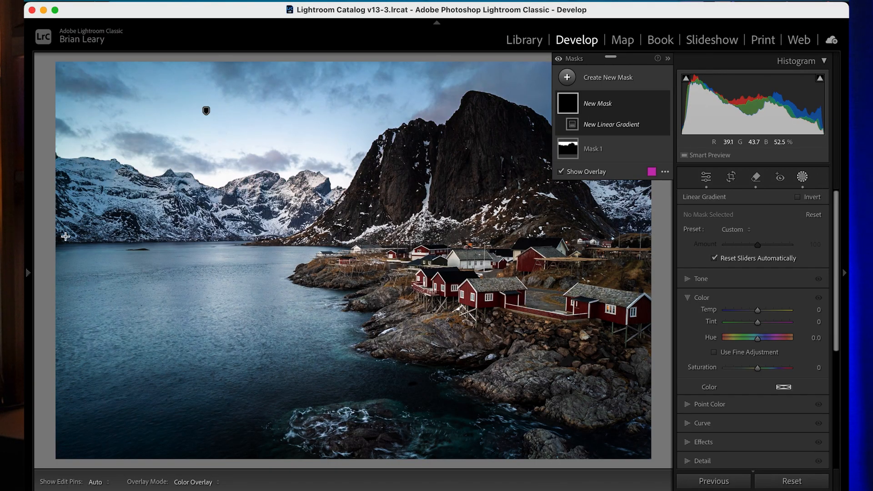
left_click_drag(68, 236, 331, 245)
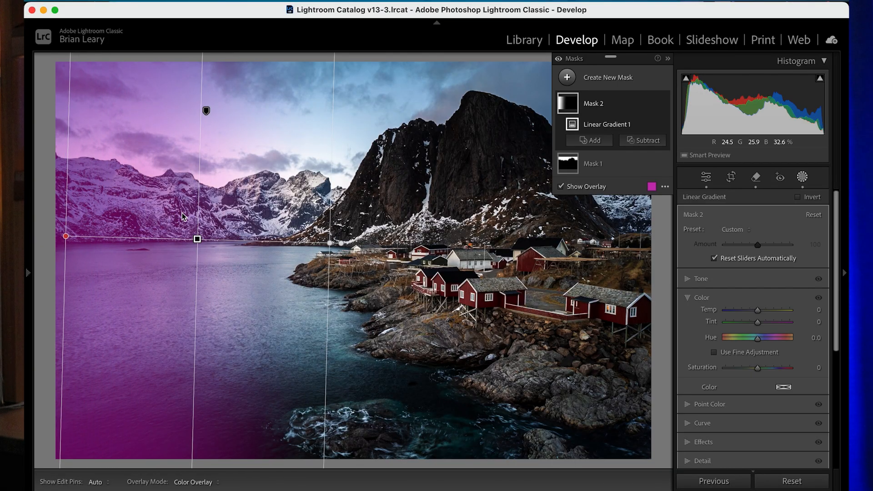